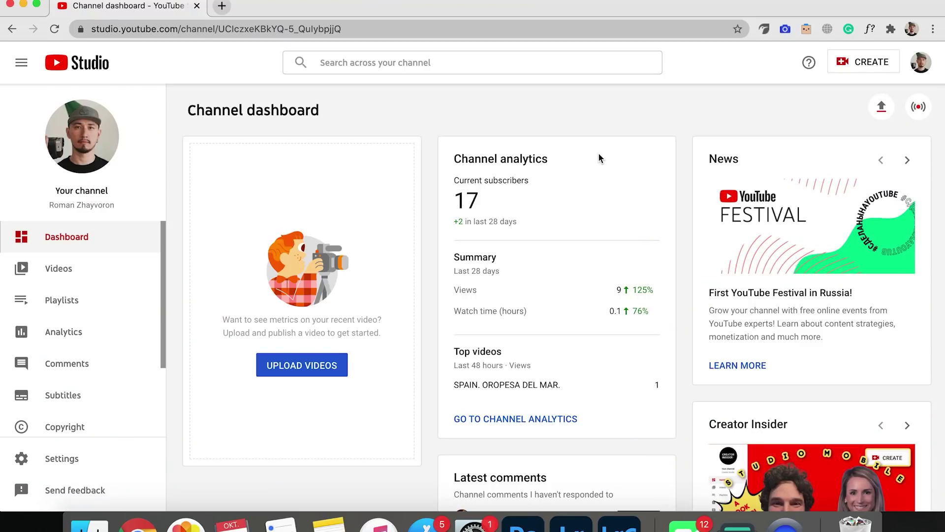
Step: Switch from Streamlabs OBS back to the YouTube Studio Channel dashboard showing 17 subscribers
key("super+Tab")
Step: Start a new live stream with Go live from the CREATE menu
left_click(874, 66)
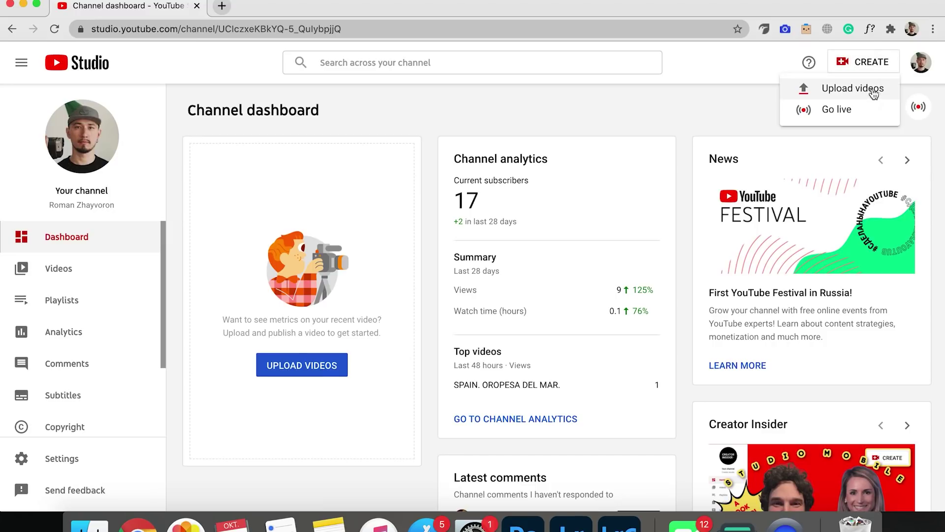
left_click(701, 104)
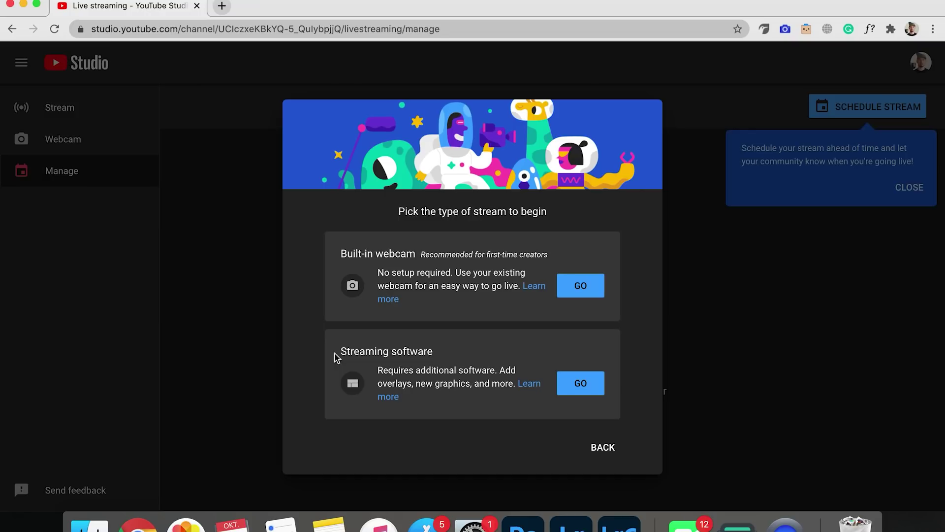
Step: Choose Streaming software as the stream type, opening the 'Stream Tutorial' Edit stream form
left_click(592, 384)
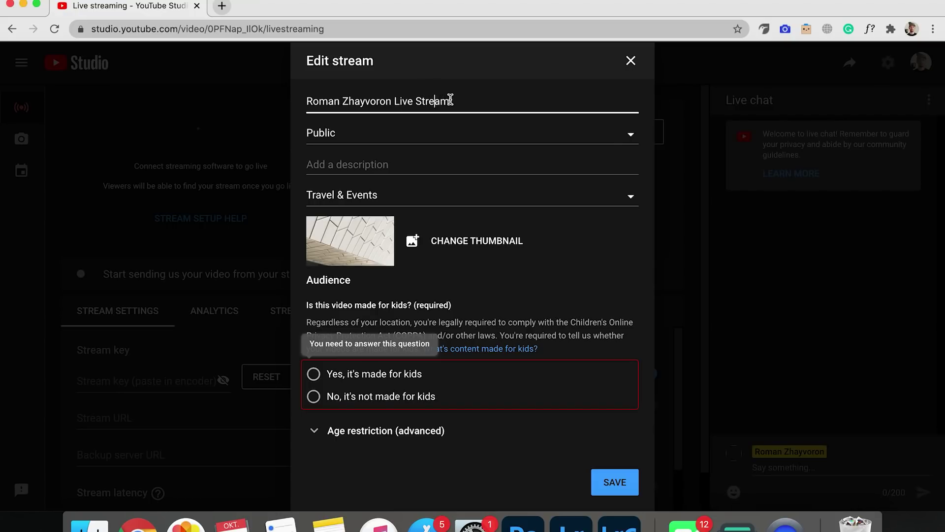
Step: Keep visibility Public, set category to People & Blogs, and mark it not made for kids
left_click(627, 136)
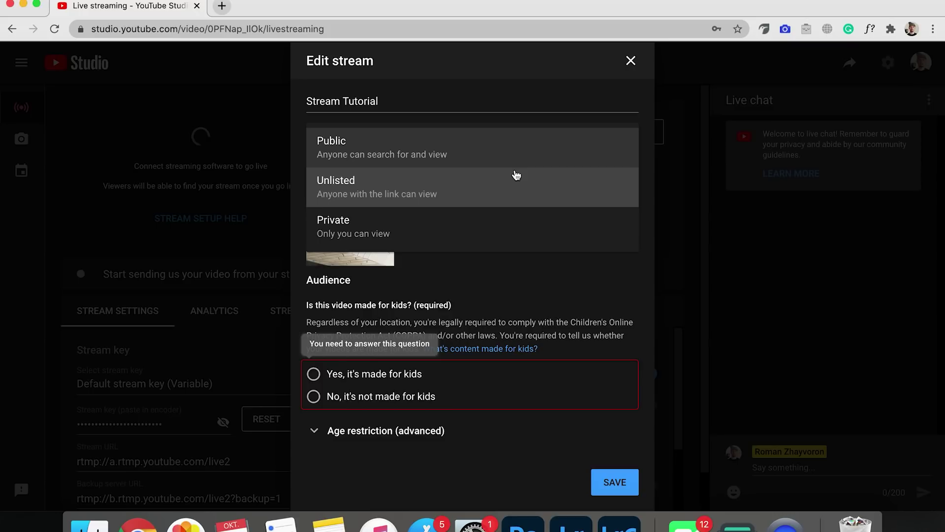
left_click(504, 145)
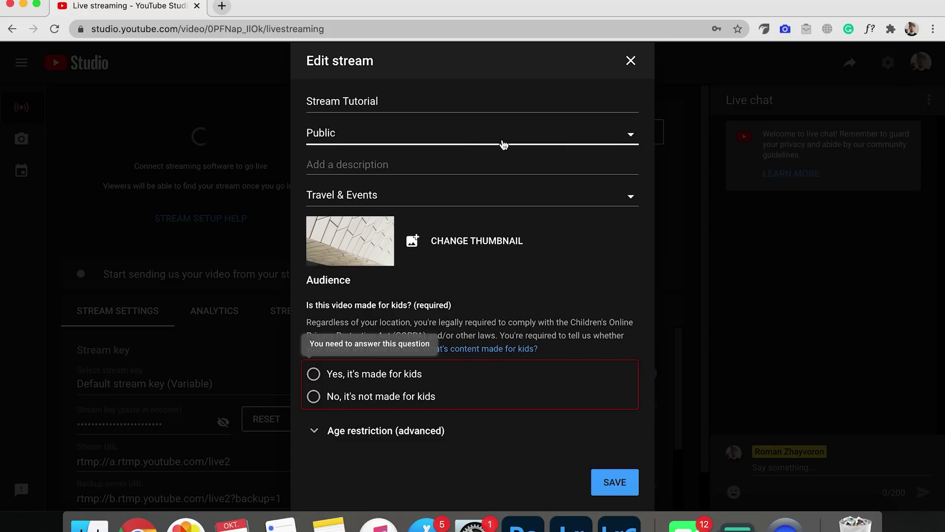
left_click(631, 202)
scroll(514, 316, "down", 5)
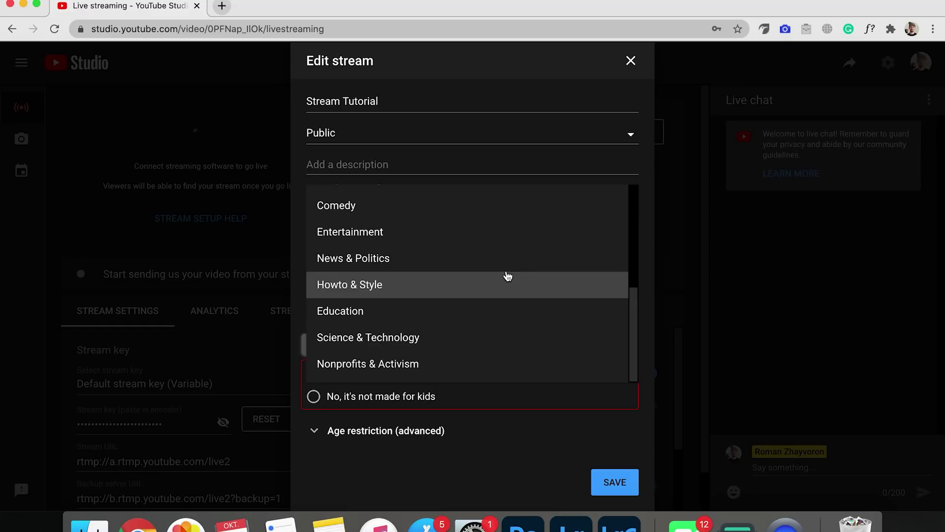
scroll(507, 275, "up", 5)
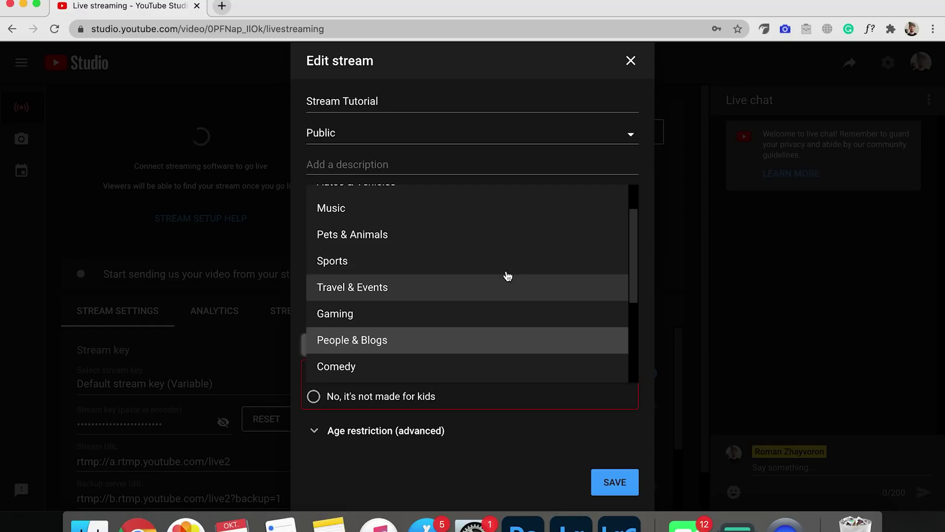
left_click(394, 345)
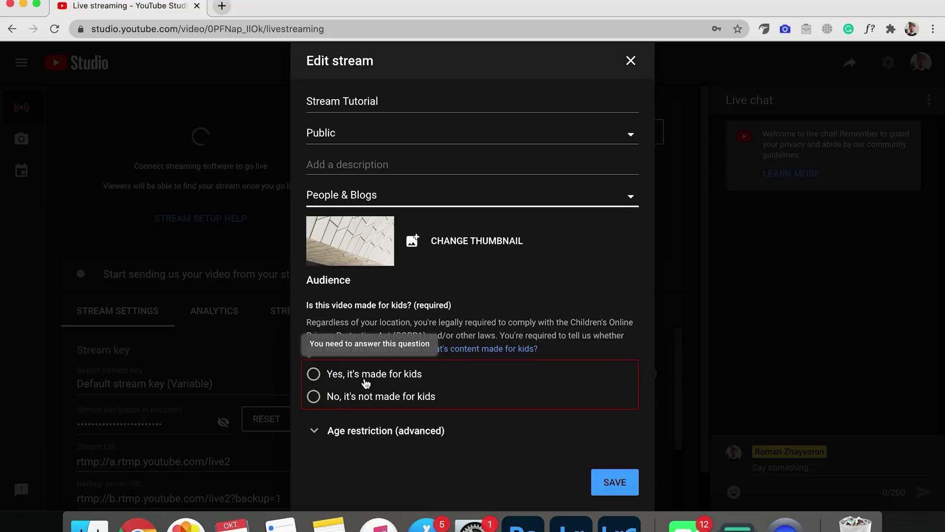
left_click(313, 397)
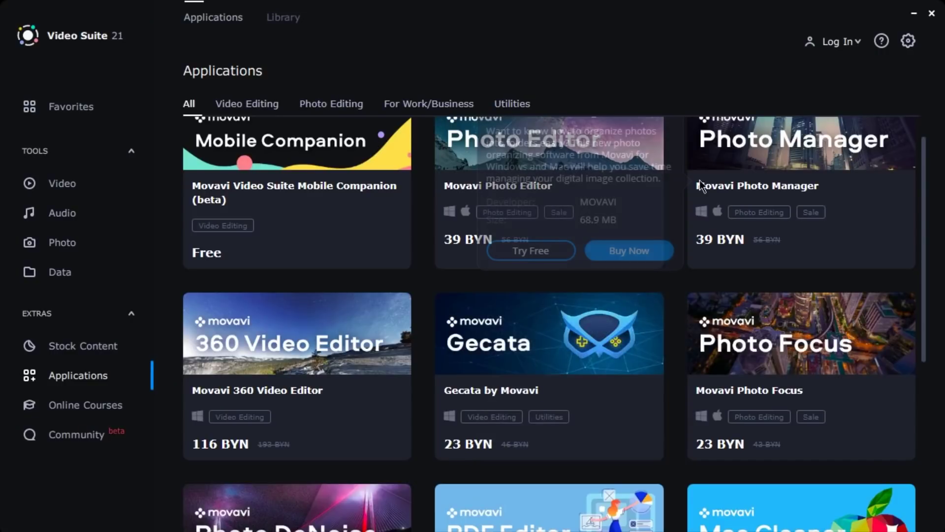
Step: Open the Stock Content packs from Movavi Video Suite's sidebar
mouse_move(535, 413)
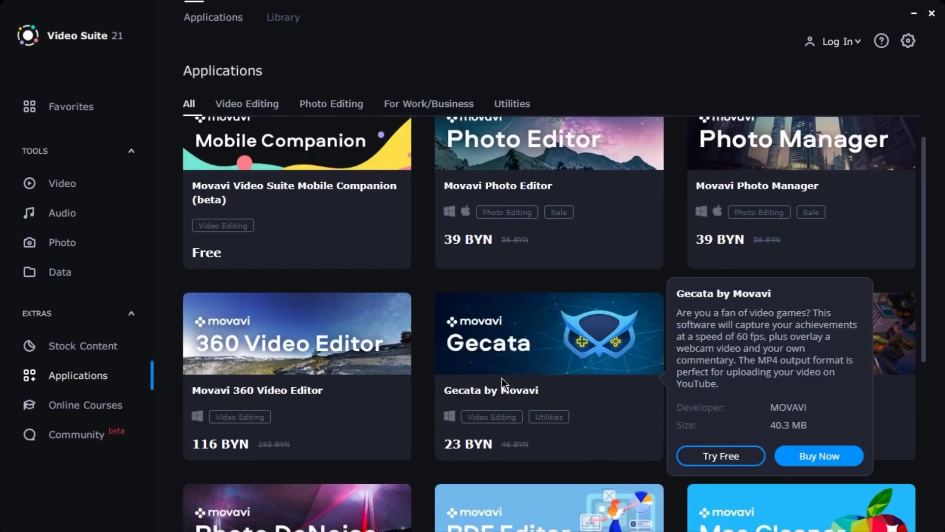
left_click(74, 347)
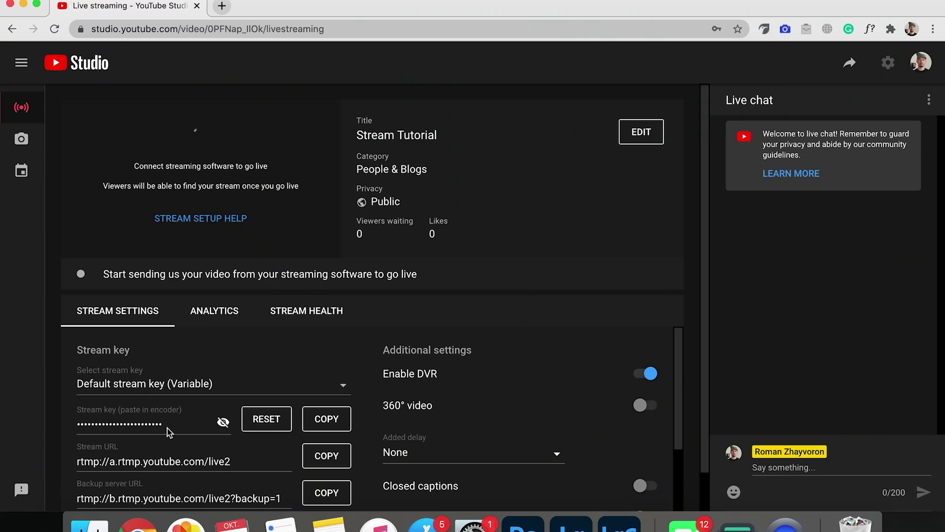
Step: Keep the Default stream key (Variable), copy it to the clipboard, and reveal it
left_click(344, 387)
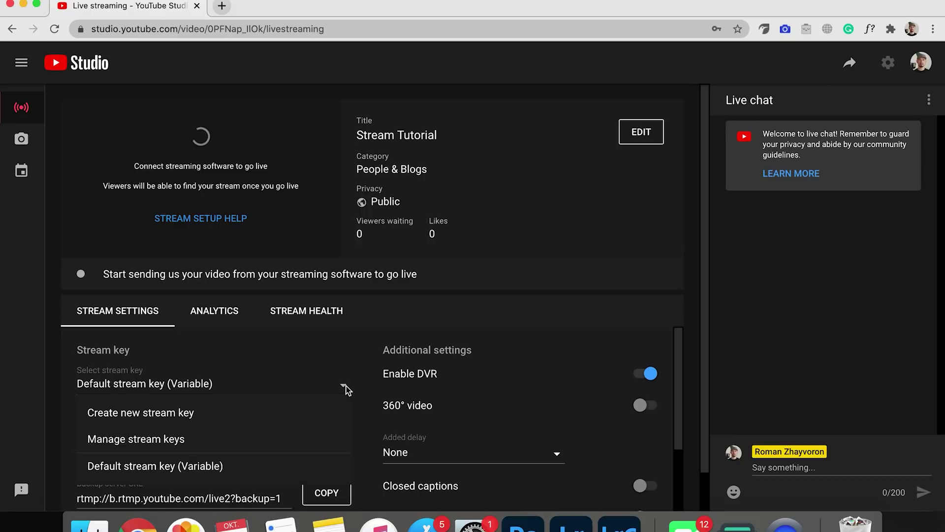
left_click(346, 387)
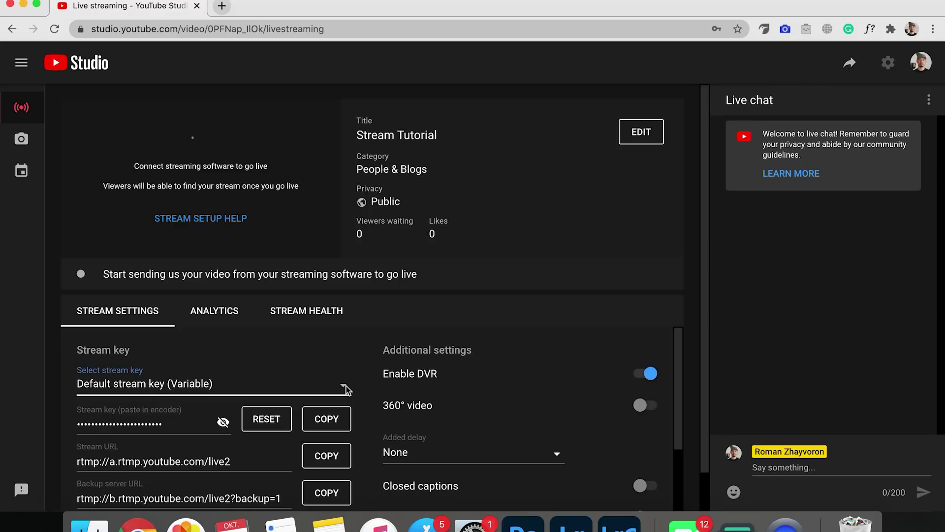
scroll(212, 398, "down", 2)
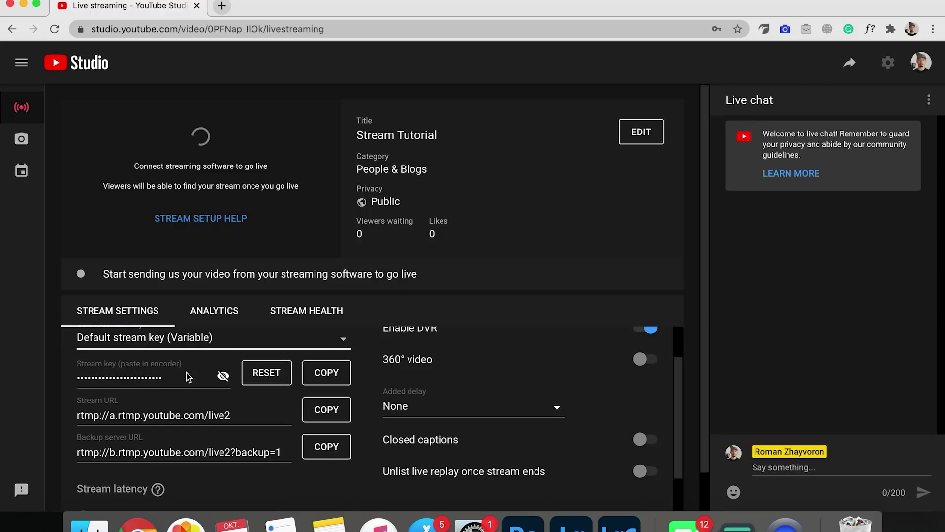
scroll(186, 380, "down", 2)
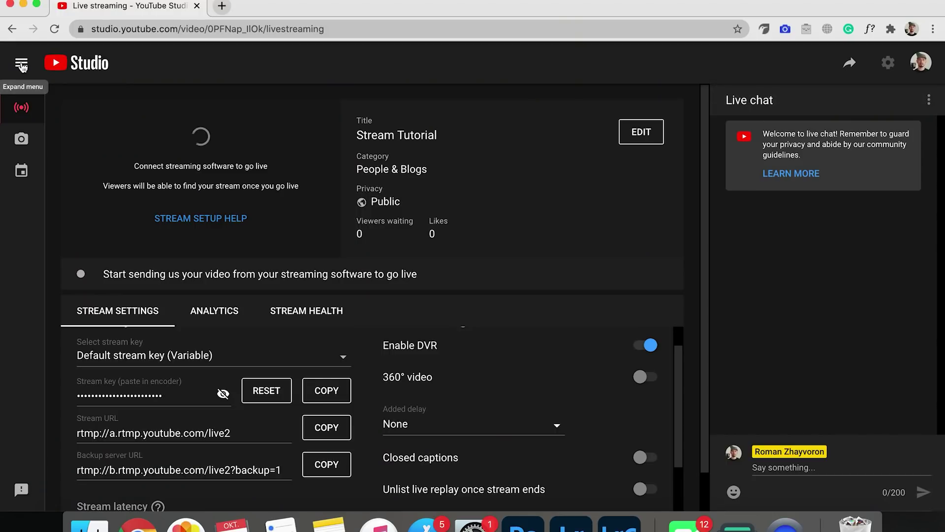
left_click(21, 64)
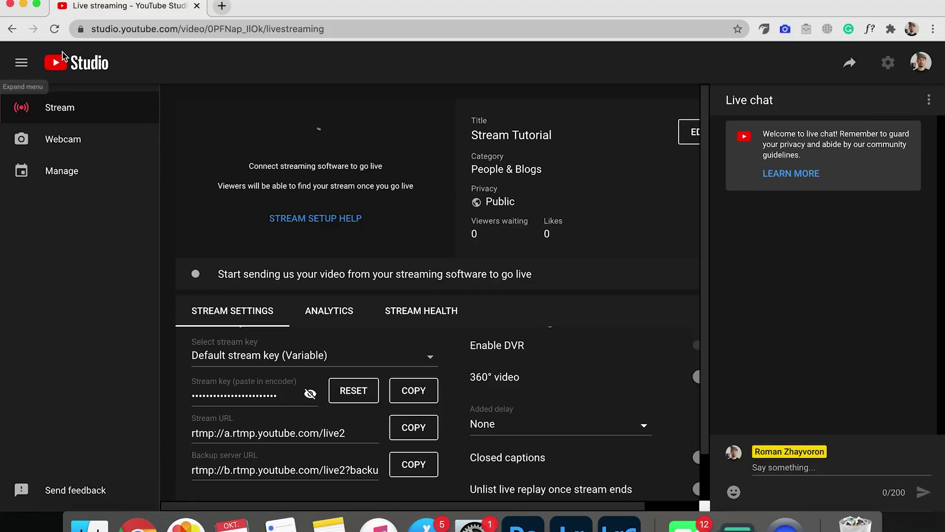
left_click(20, 66)
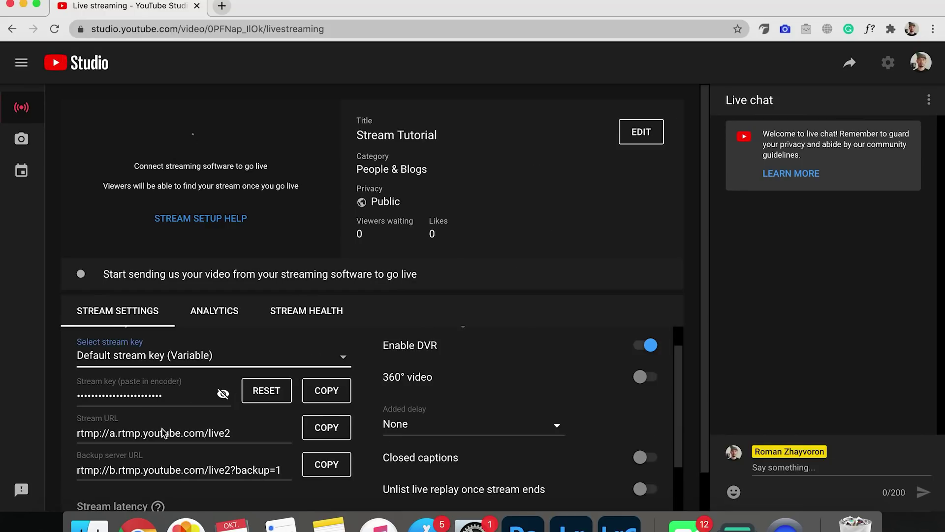
left_click(327, 391)
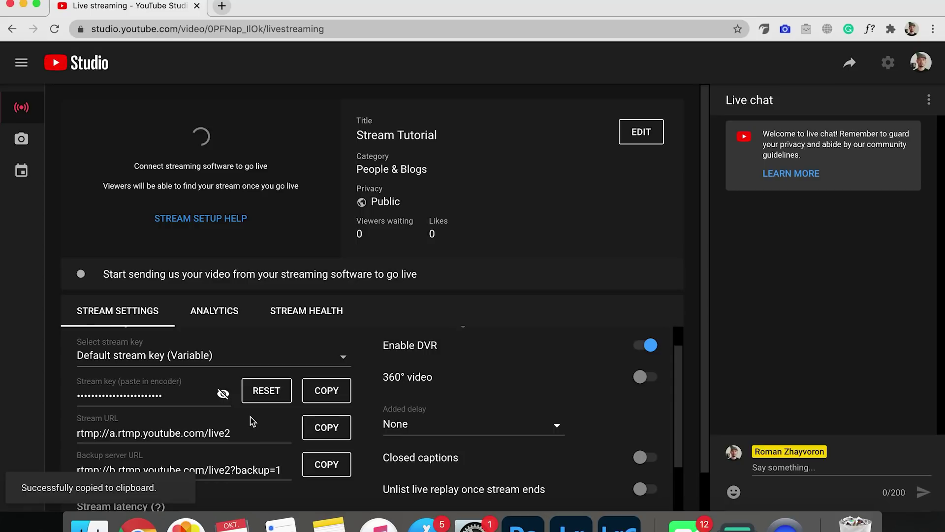
left_click(223, 396)
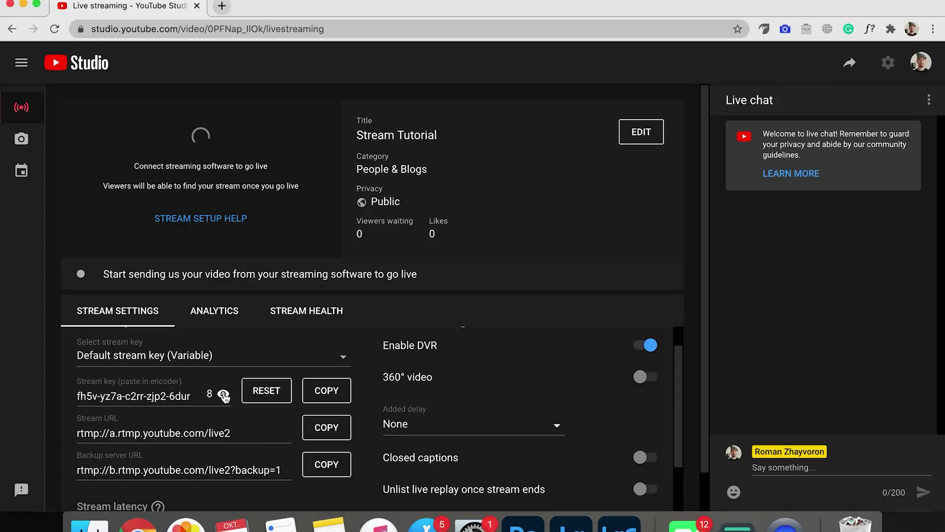
Step: Set the Streamlabs OBS stream service to YouTube / YouTube Gaming with the primary ingest server
left_click(223, 395)
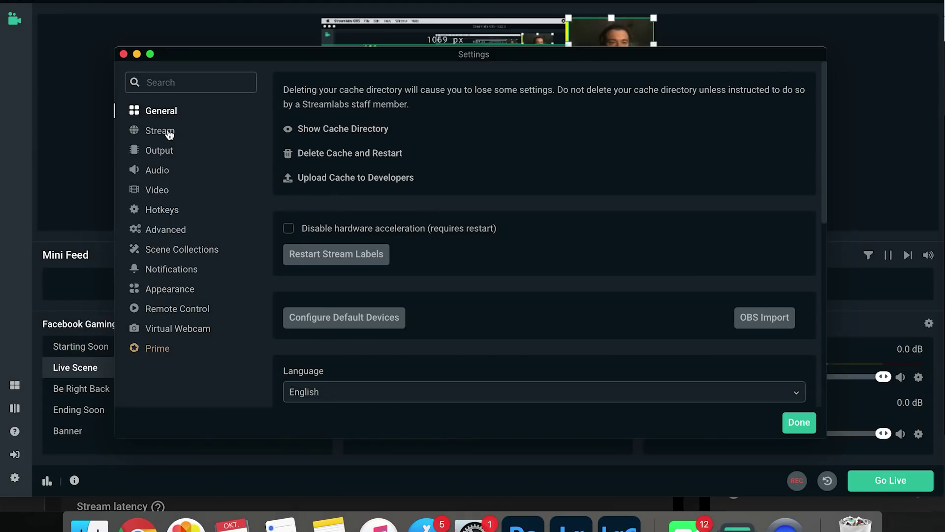
left_click(170, 134)
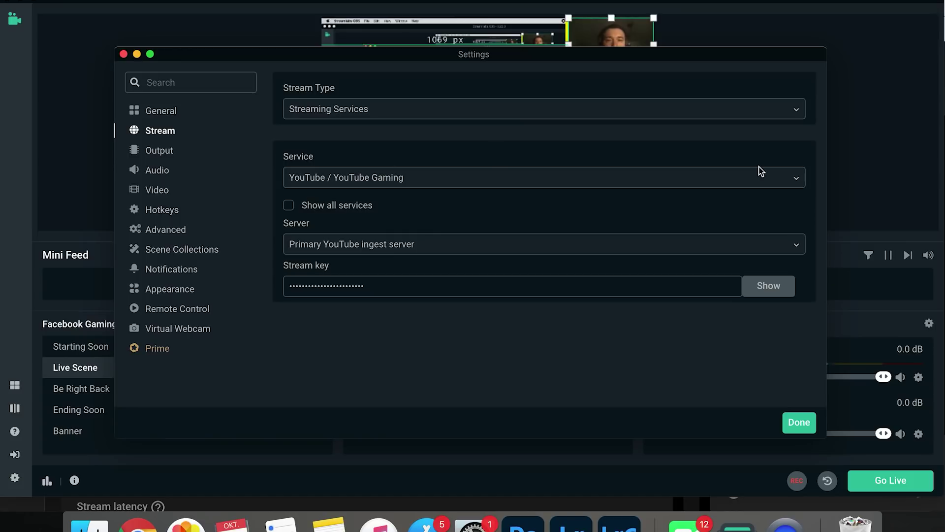
left_click(798, 179)
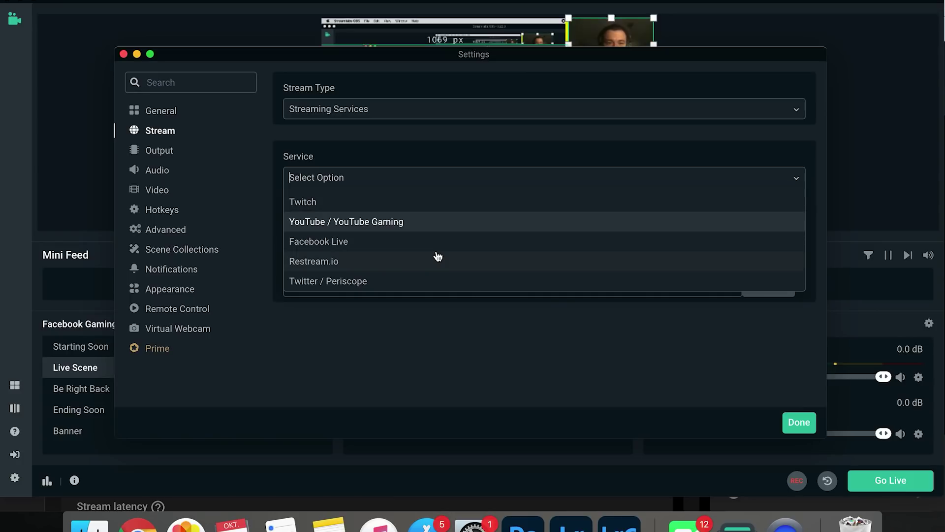
left_click(413, 224)
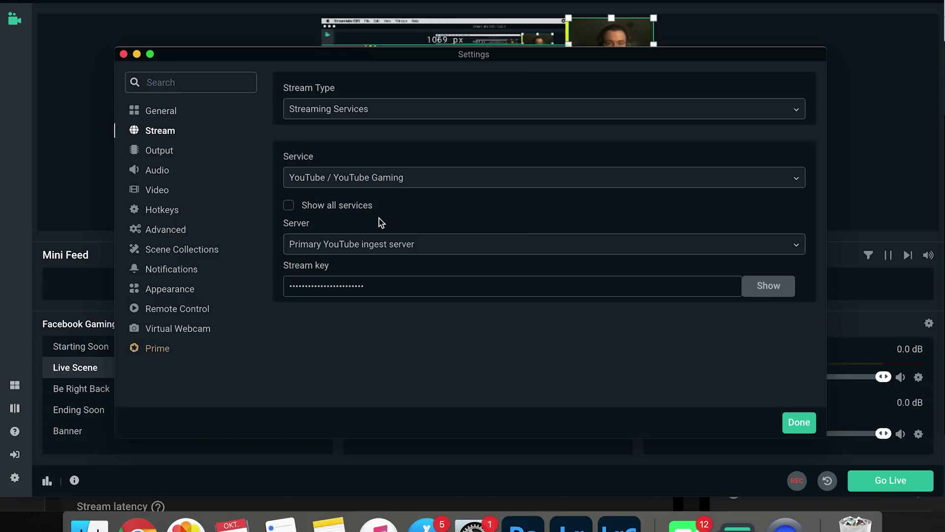
left_click(791, 246)
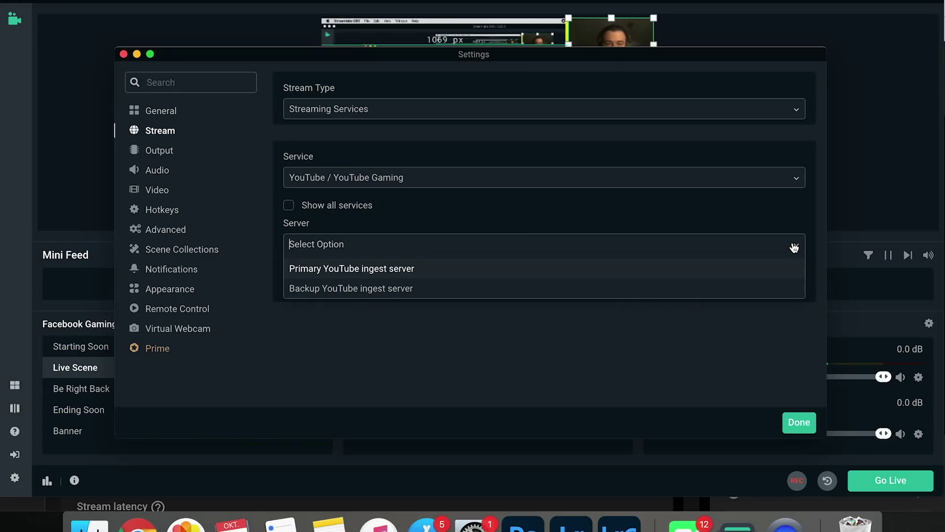
left_click(657, 270)
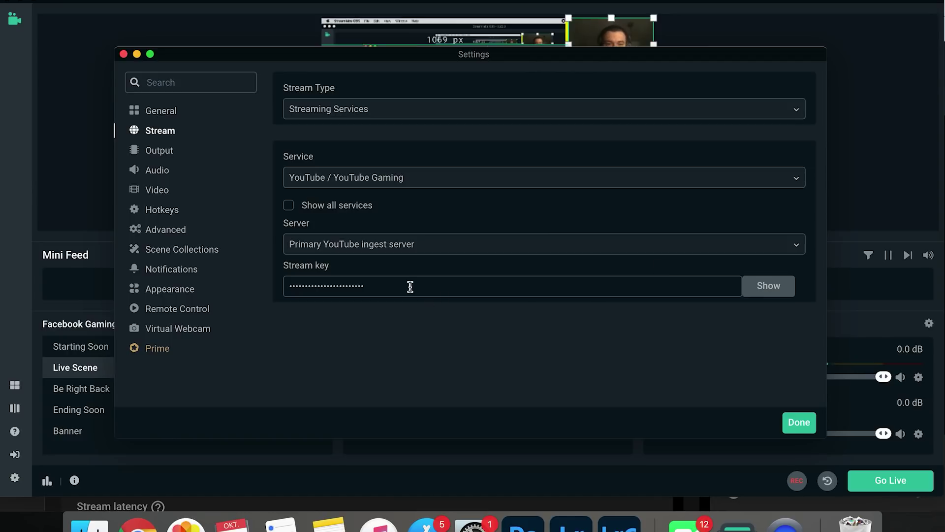
Step: Replace the old stream key with the copied one, verify it, and save the settings
double_click(313, 284)
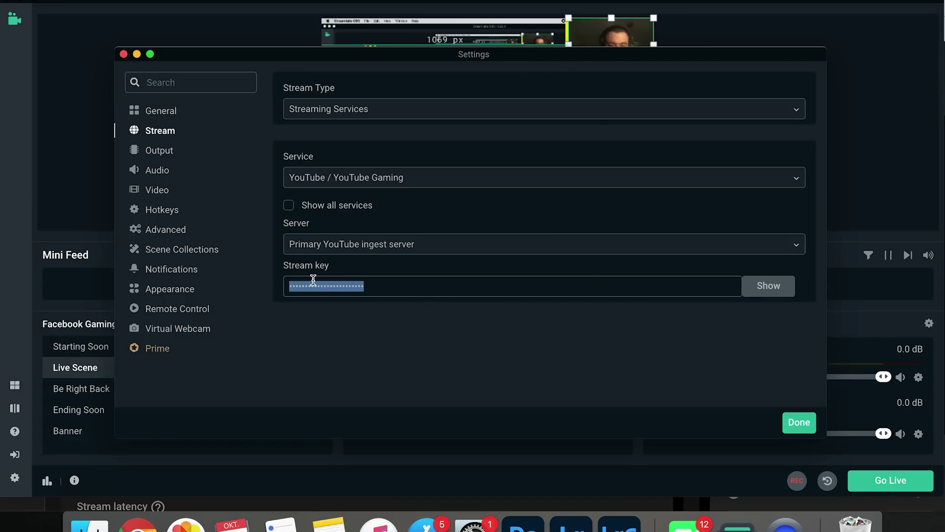
key("super+v")
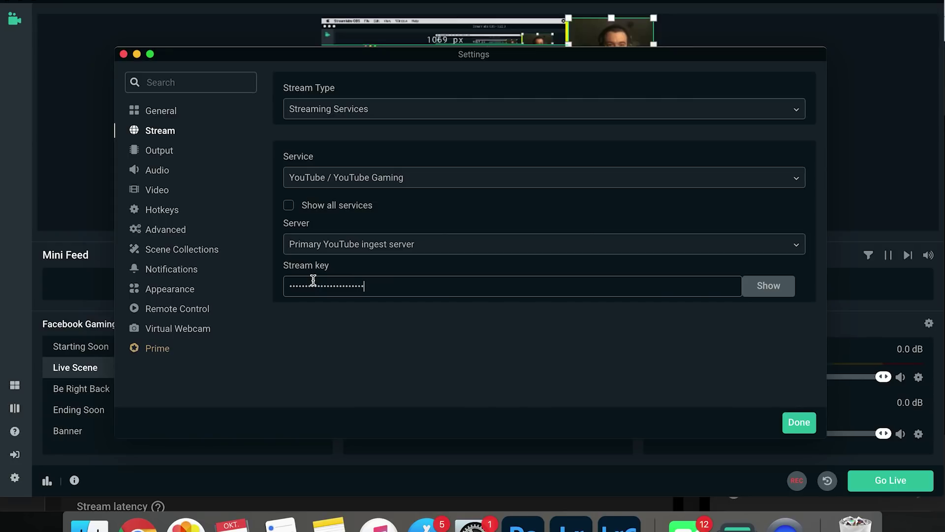
left_click(763, 292)
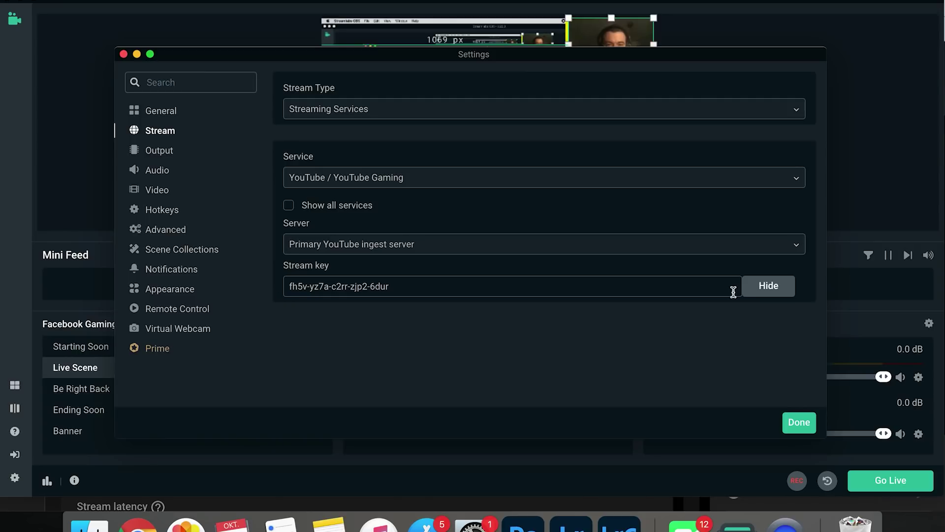
left_click(766, 286)
left_click(797, 422)
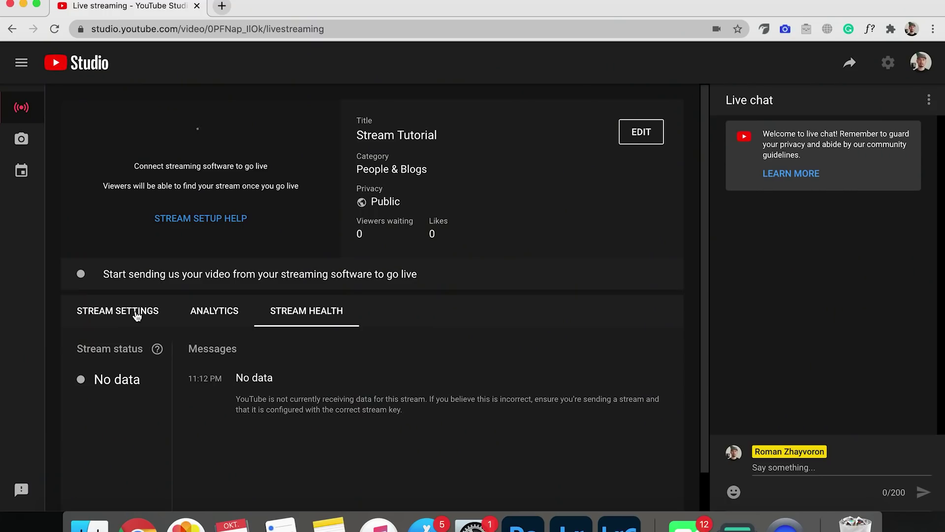
Step: Try Ultra low-latency and Normal latency, then leave stream latency on Low-latency
left_click(137, 314)
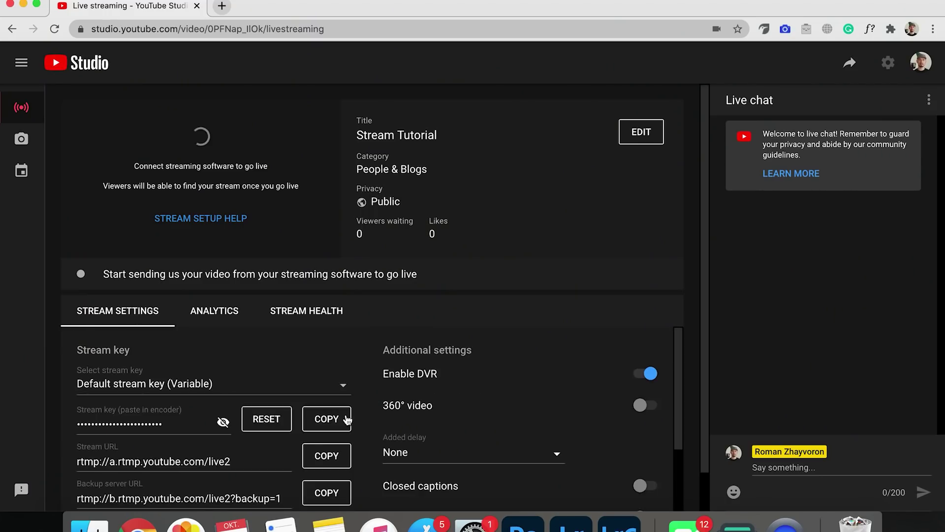
scroll(423, 420, "down", 2)
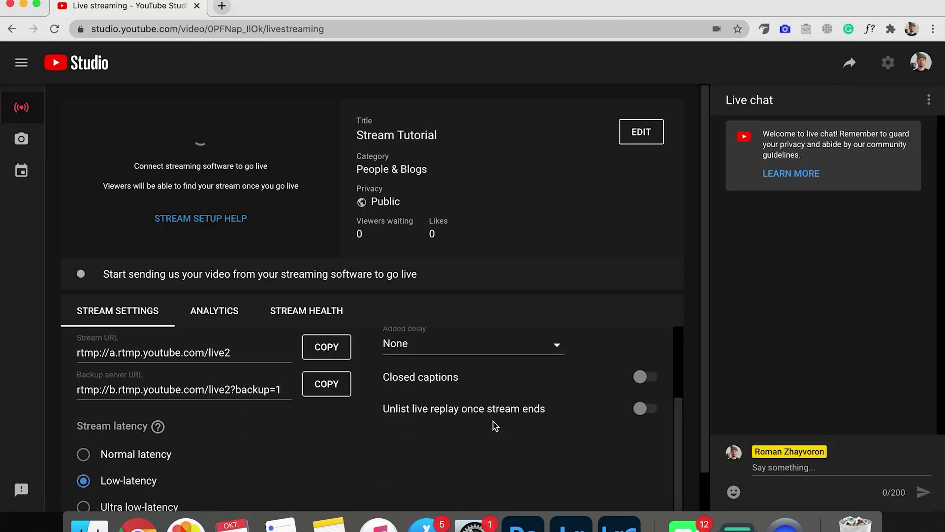
scroll(284, 454, "down", 1)
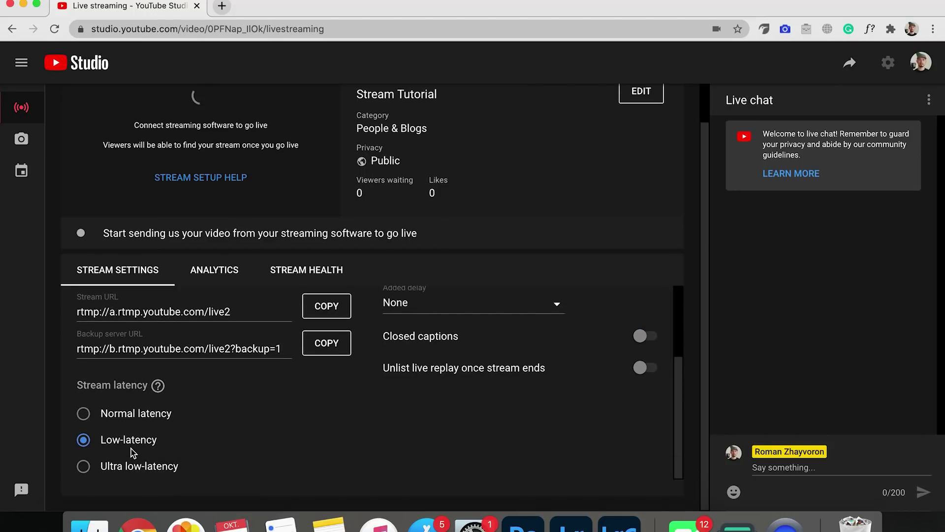
left_click(85, 467)
left_click(84, 414)
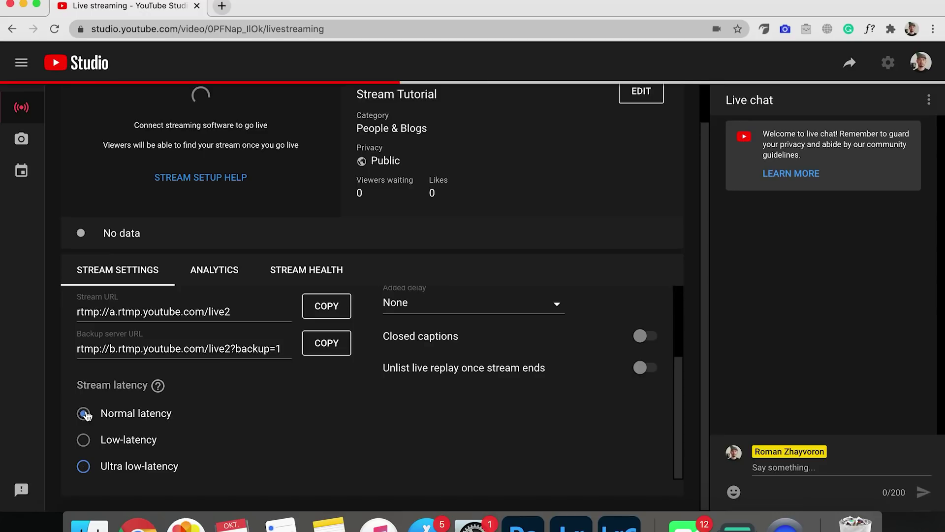
left_click(84, 440)
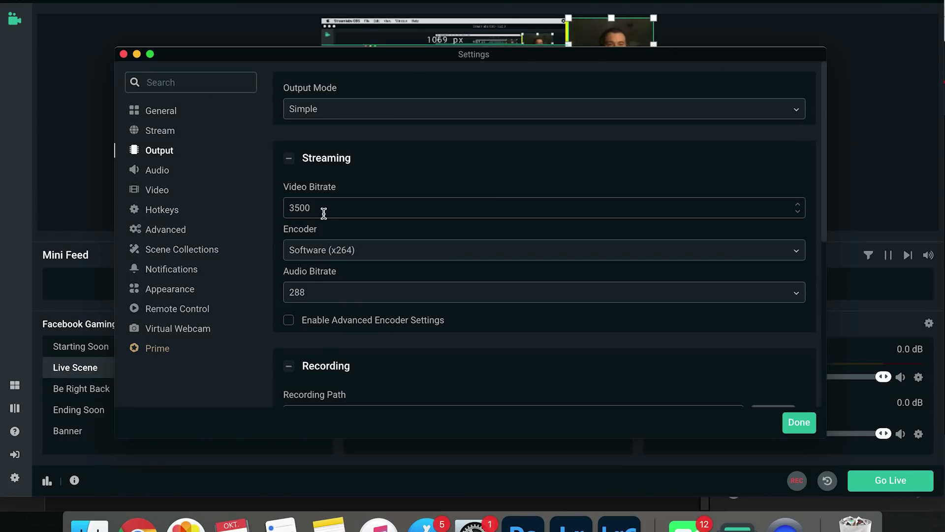
Step: Check the 3500 Video Bitrate and the Audio Bitrate options in Output settings
double_click(305, 202)
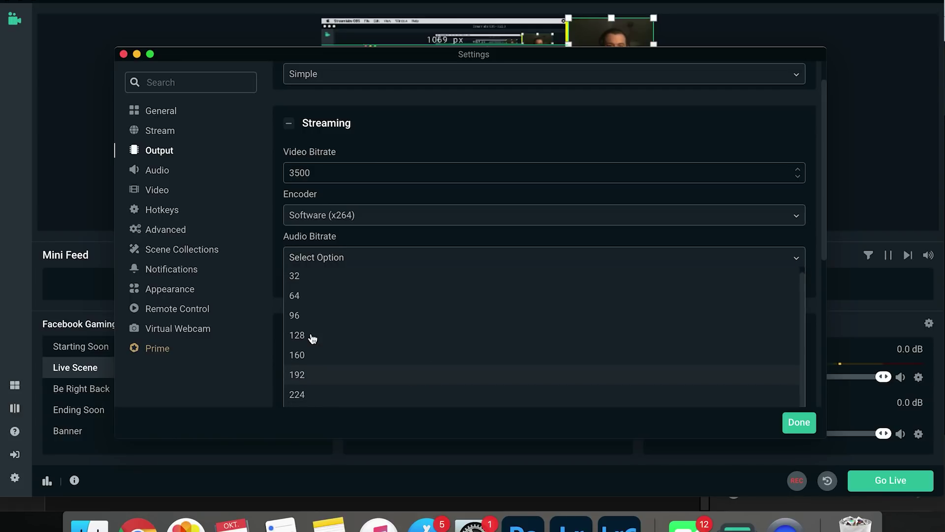
scroll(321, 350, "down", 5)
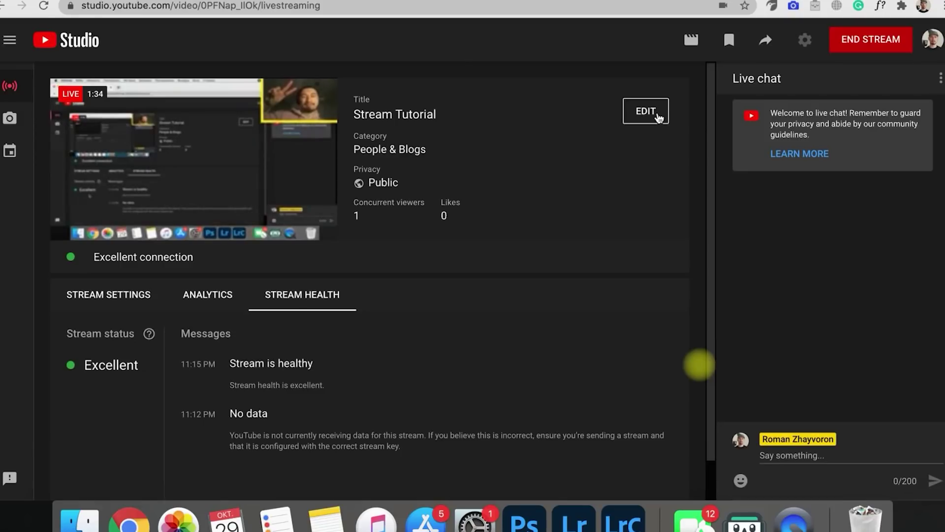
Step: Open the live 'Stream Tutorial' details for editing from beside the stream title
left_click(658, 116)
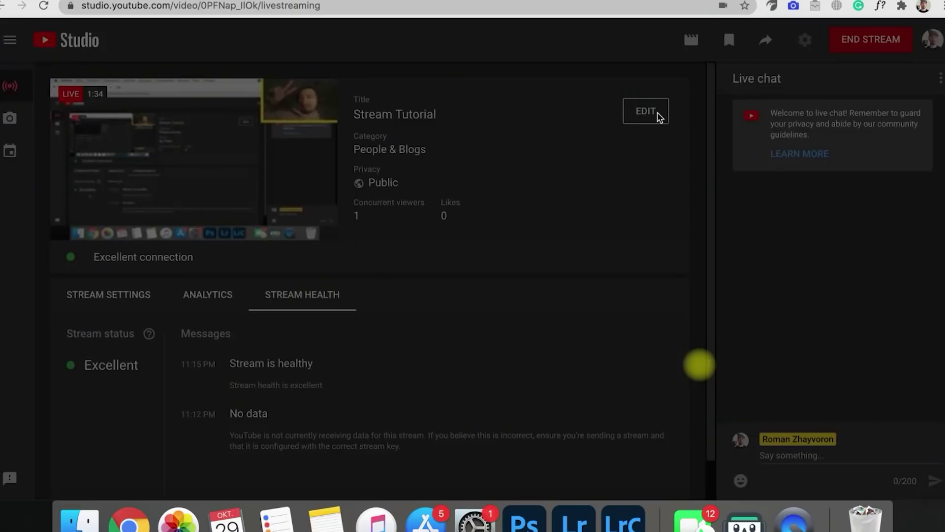
left_click(654, 114)
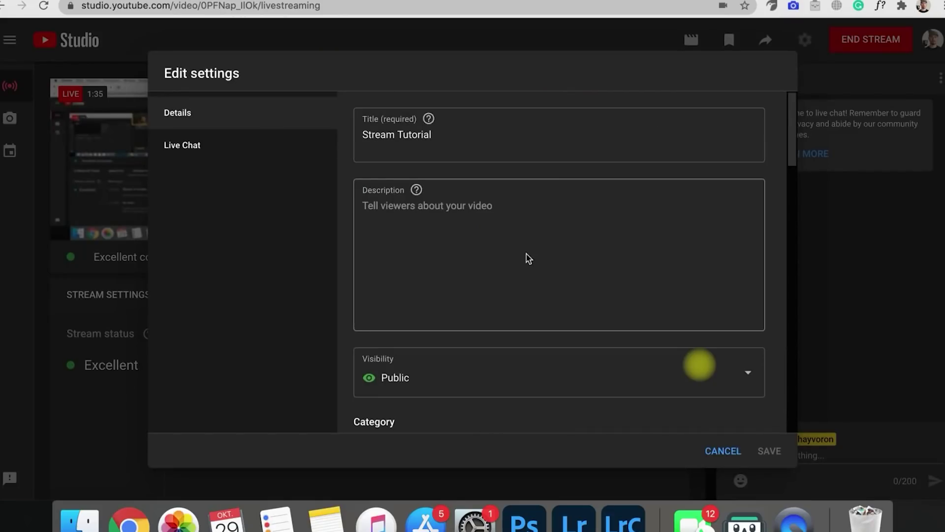
scroll(633, 323, "down", 7)
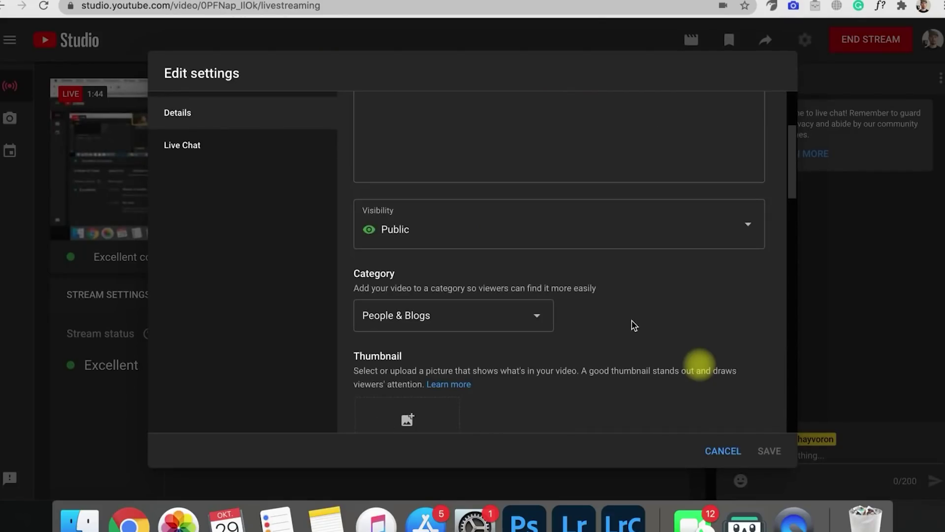
left_click(723, 451)
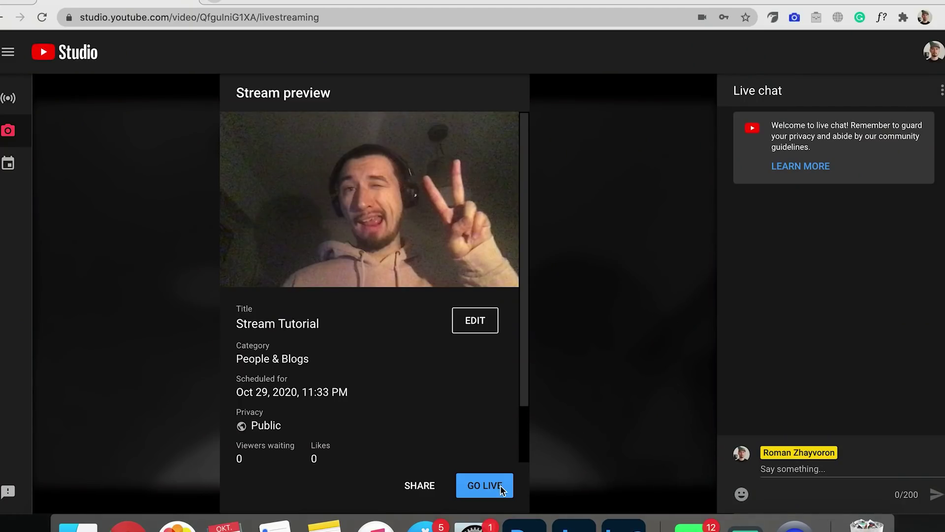
Step: Start the live broadcast of 'Stream Tutorial' from the stream preview
left_click(501, 488)
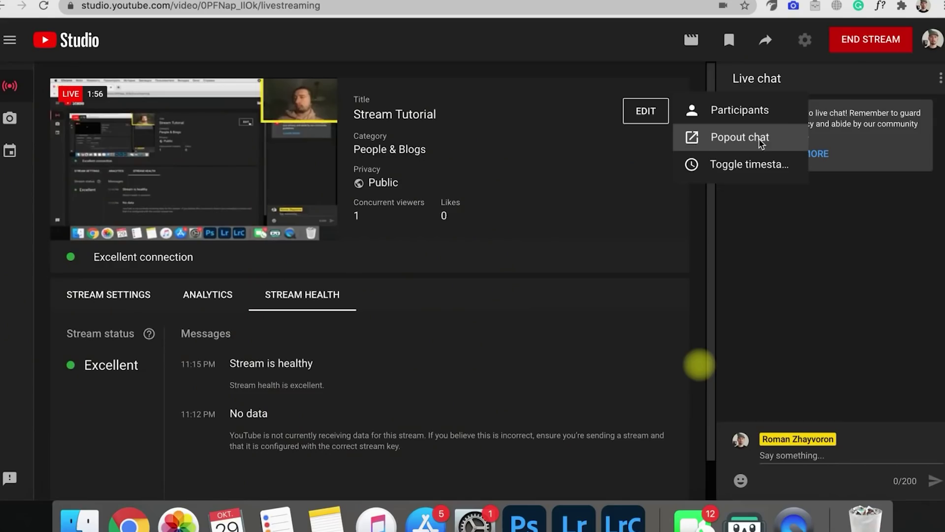
Step: Pop the live chat out into its own window and open the popout chat's options
left_click(760, 142)
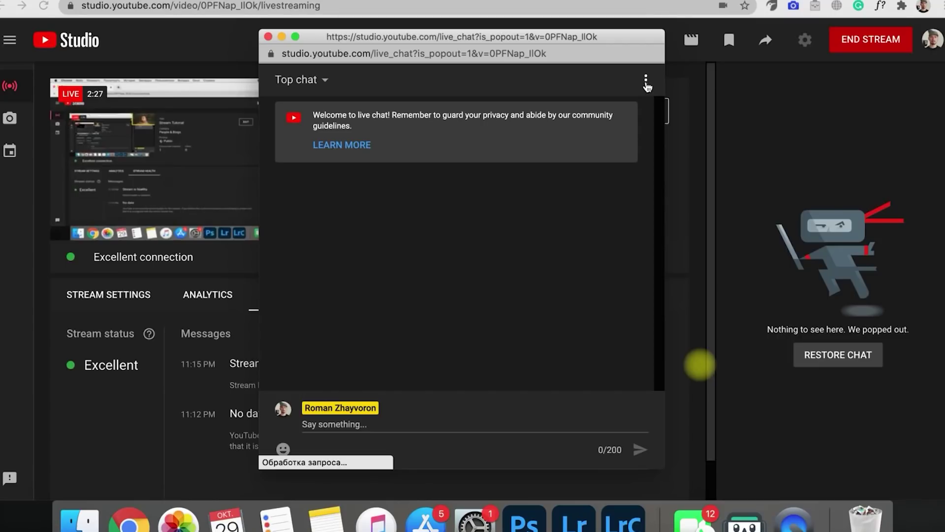
left_click(646, 83)
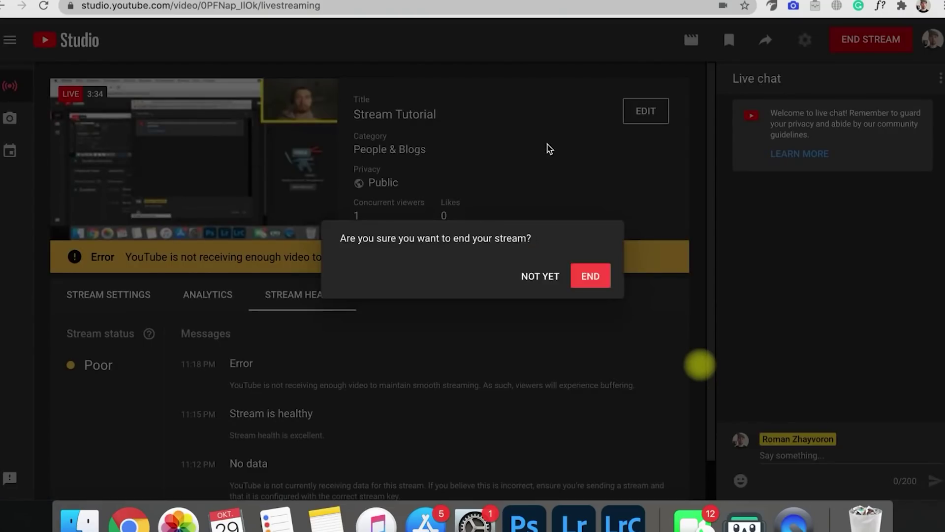
Step: Confirm ending the stream and dismiss the congratulations note to reach the summary
left_click(594, 278)
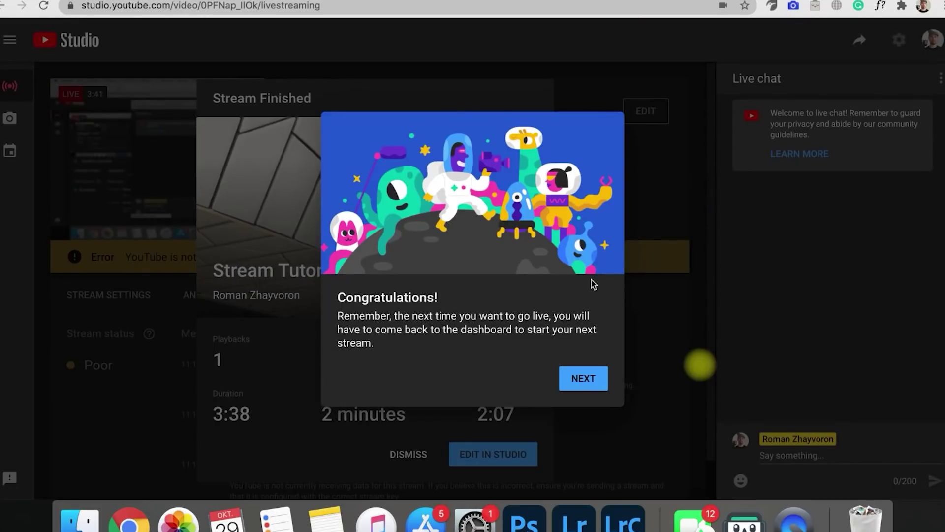
left_click(583, 379)
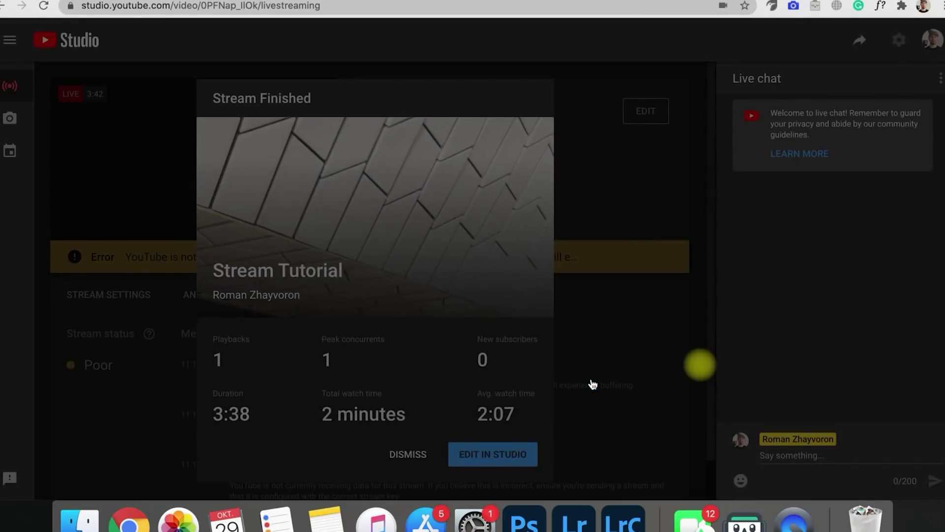